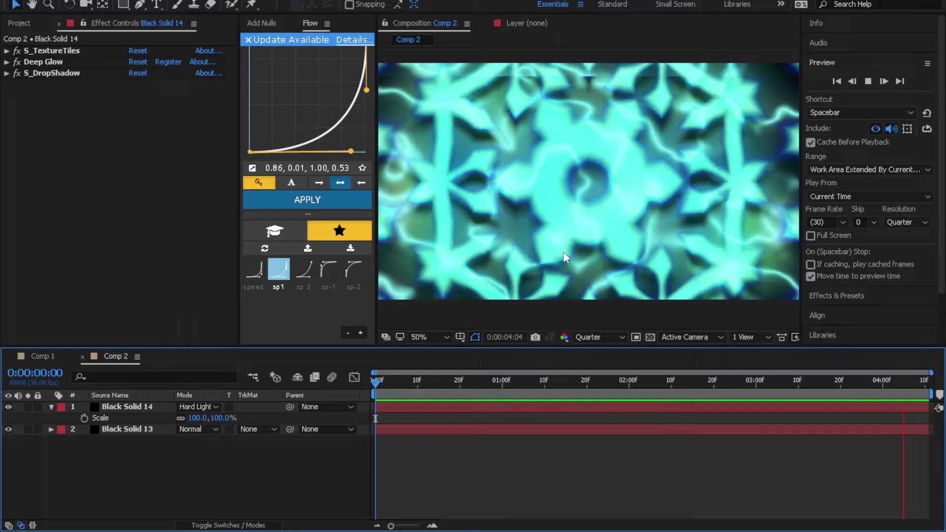
# Stop the preview and delete both existing layers from Comp 2
pyautogui.click(373, 383)
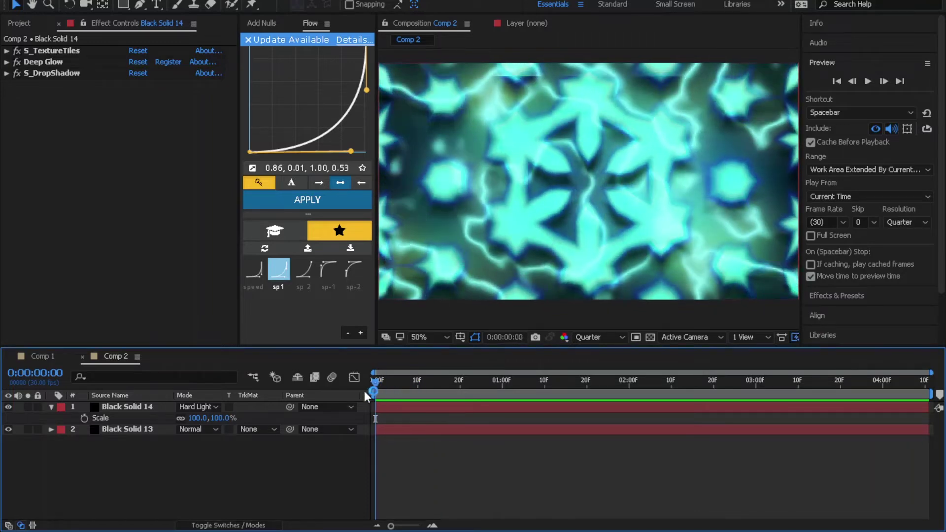
pyautogui.click(387, 407)
pyautogui.keyDown('shift'); pyautogui.click(388, 430); pyautogui.keyUp('shift')
pyautogui.press('Delete')
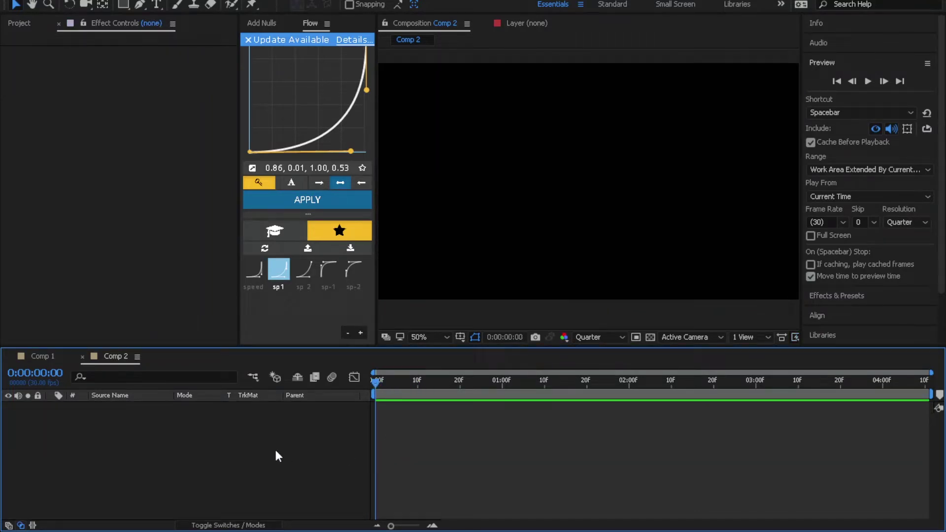
# Add a new black solid and apply S_TexturePlasma to it
pyautogui.rightClick(275, 448)
pyautogui.click(518, 365)
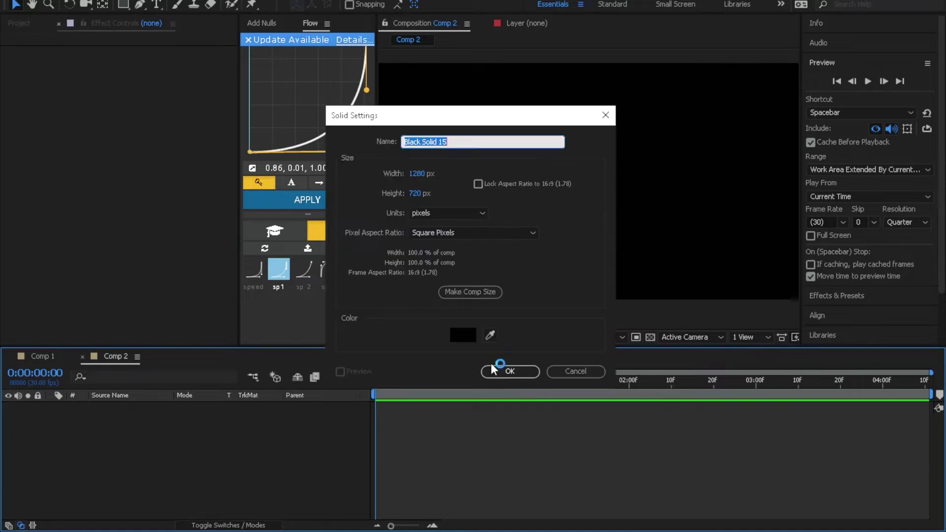
pyautogui.click(510, 369)
pyautogui.hotkey('ctrl', 'space')
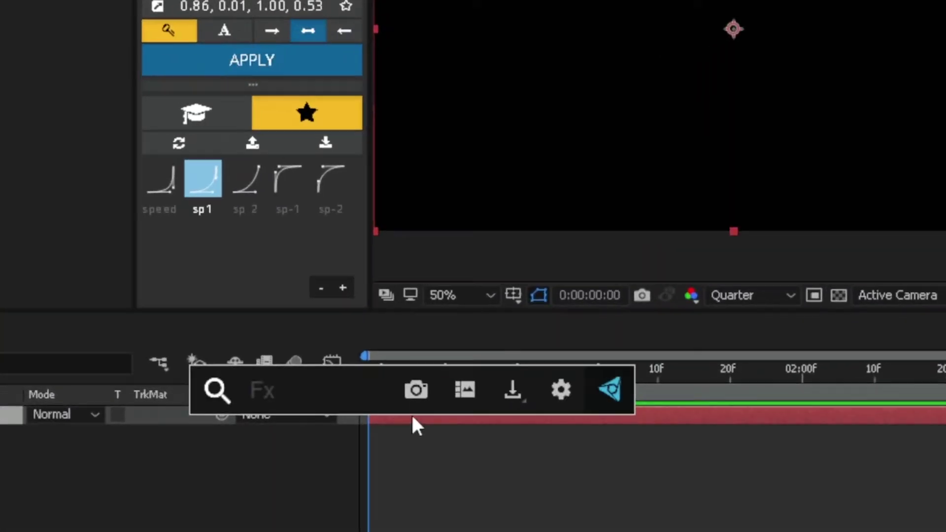
pyautogui.write('s_tex')
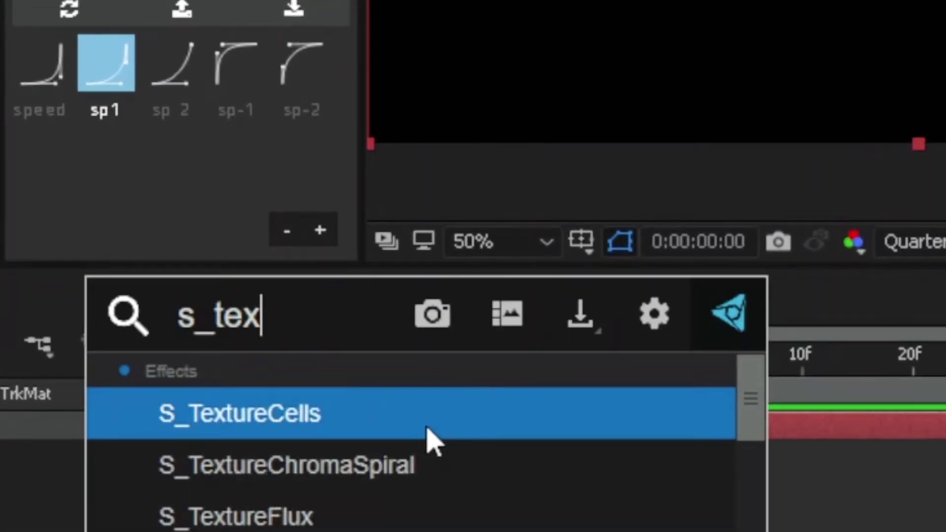
pyautogui.write('turepl')
pyautogui.press('Return')
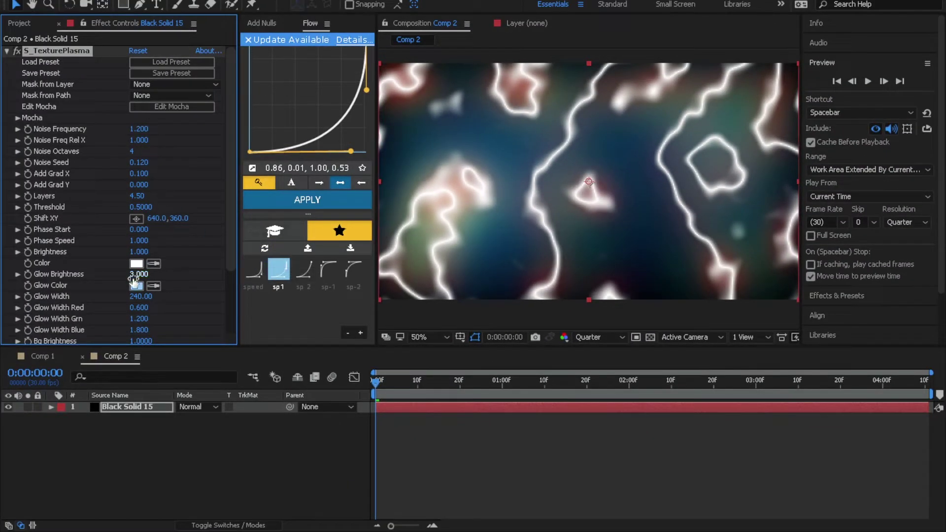
# Lower the plasma Noise Frequency slightly and make the line colour light cyan
pyautogui.moveTo(142, 131); pyautogui.dragTo(149, 163)
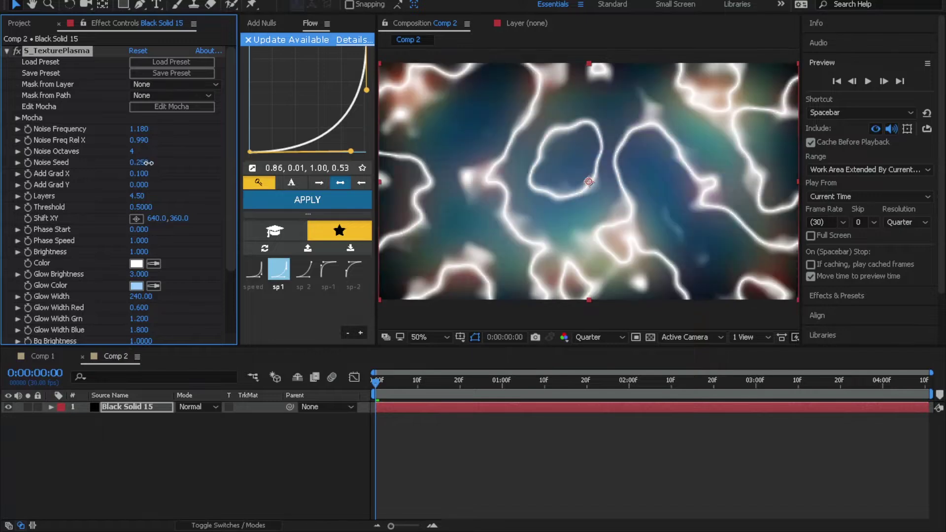
pyautogui.click(136, 264)
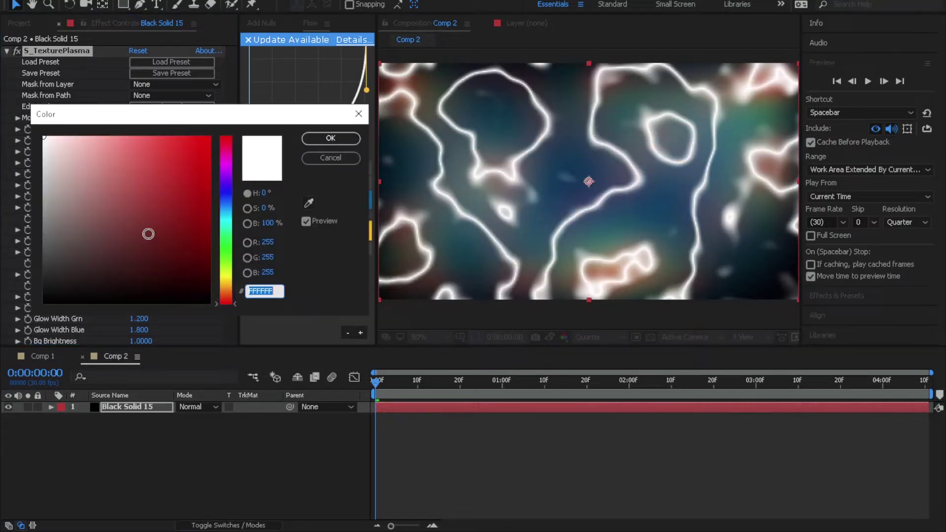
pyautogui.moveTo(219, 206); pyautogui.dragTo(228, 224)
pyautogui.click(126, 138)
pyautogui.click(330, 139)
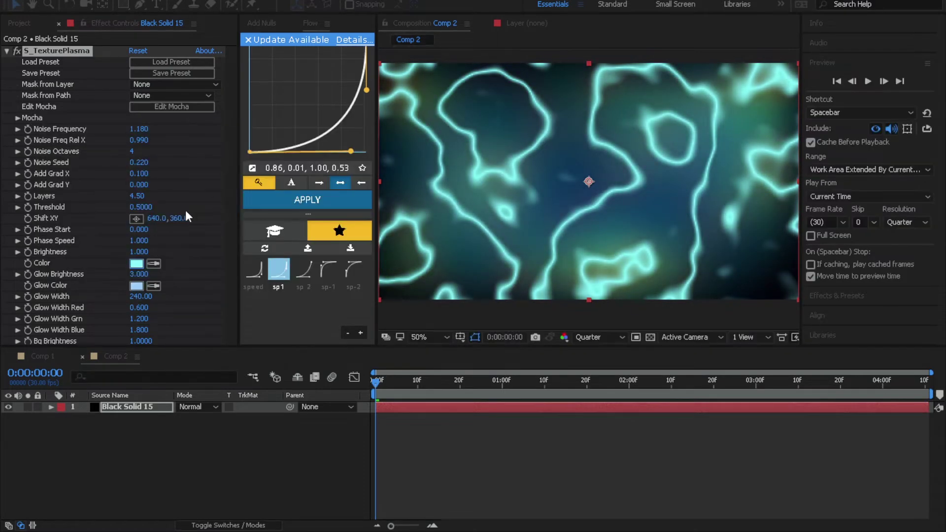
# Apply Deep Glow to Black Solid 15 and set its Exposure to 0.30
pyautogui.click(7, 51)
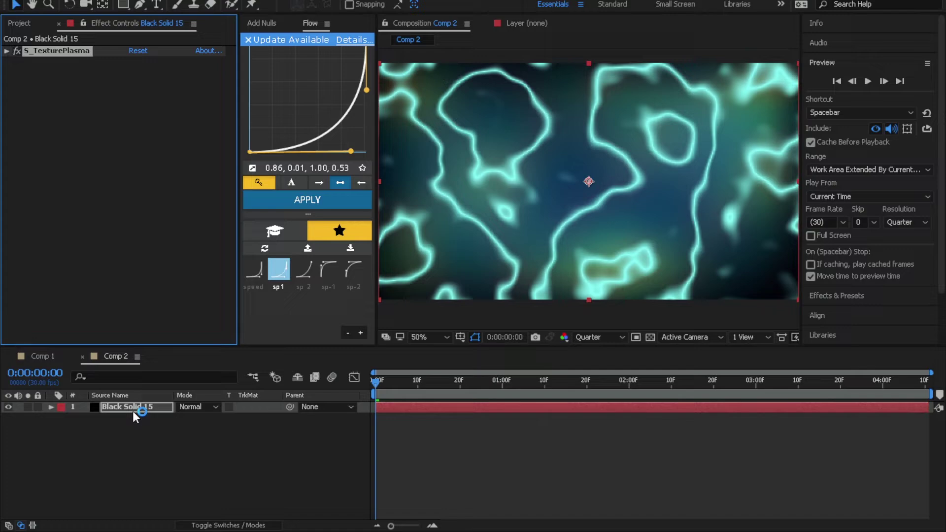
pyautogui.hotkey('ctrl', 'space')
pyautogui.write('dee')
pyautogui.press('Return')
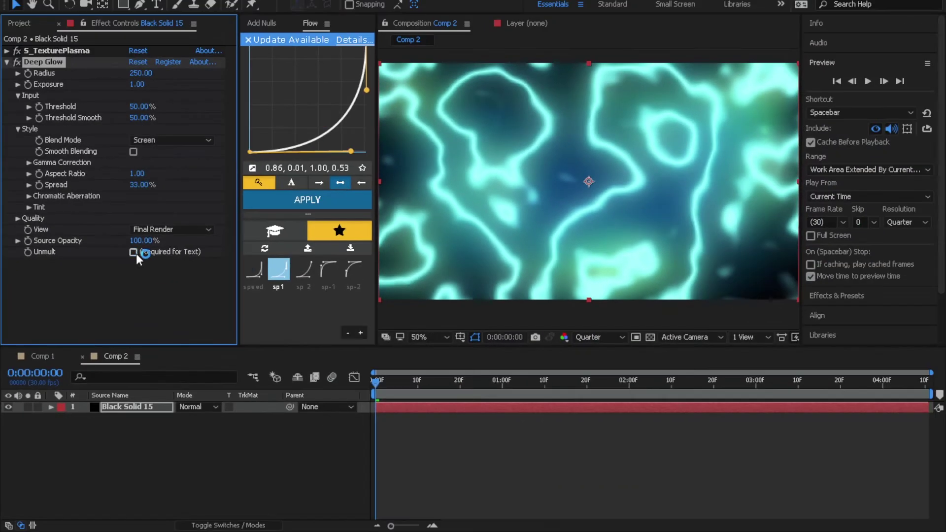
pyautogui.click(134, 252)
pyautogui.click(137, 83)
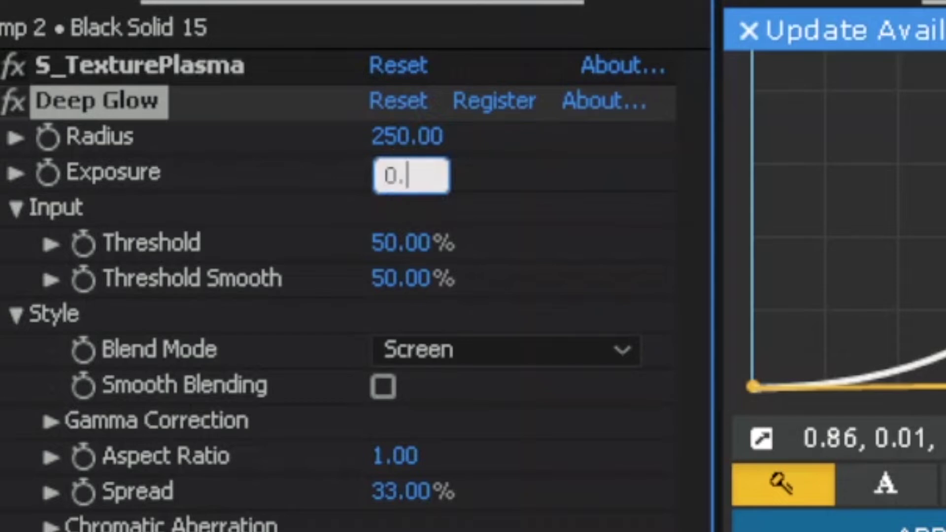
pyautogui.write('0.3')
pyautogui.press('Return')
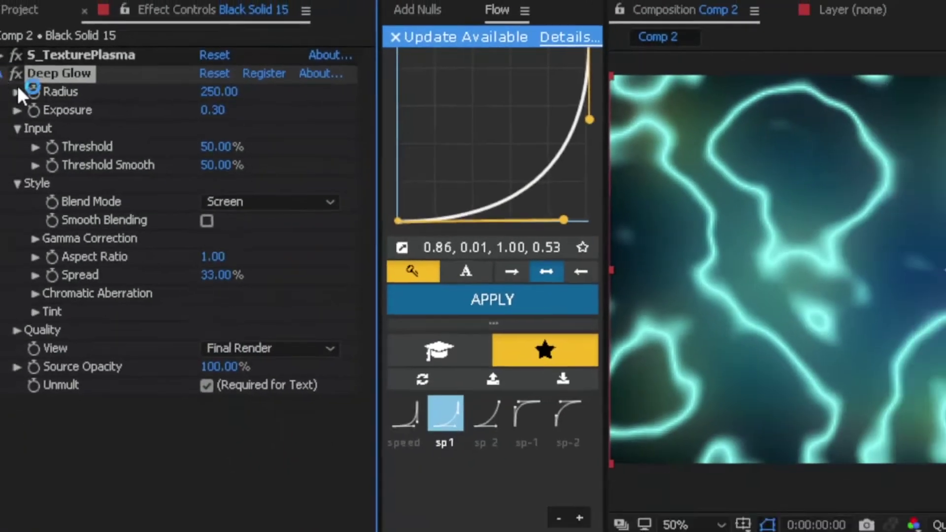
pyautogui.click(6, 62)
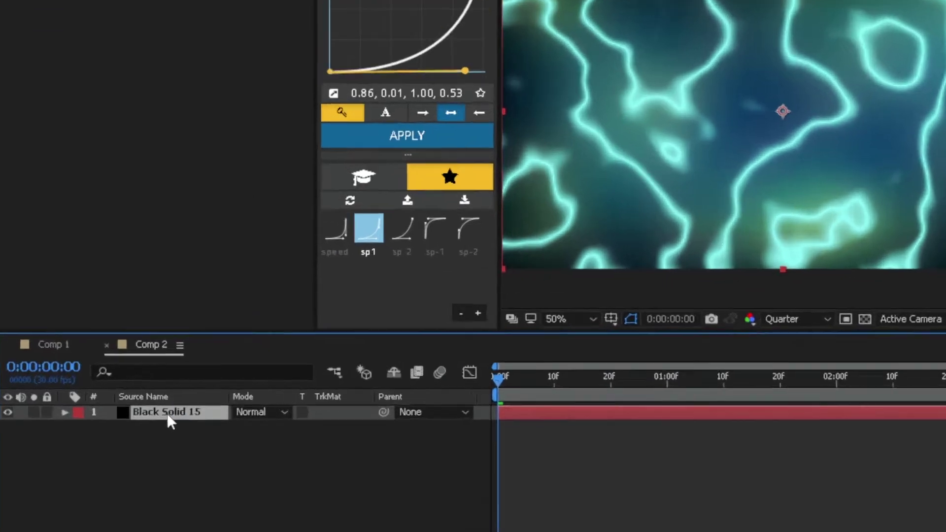
# Apply S_DropShadow to the plasma solid with Shadow Blur 24
pyautogui.hotkey('ctrl', 'space')
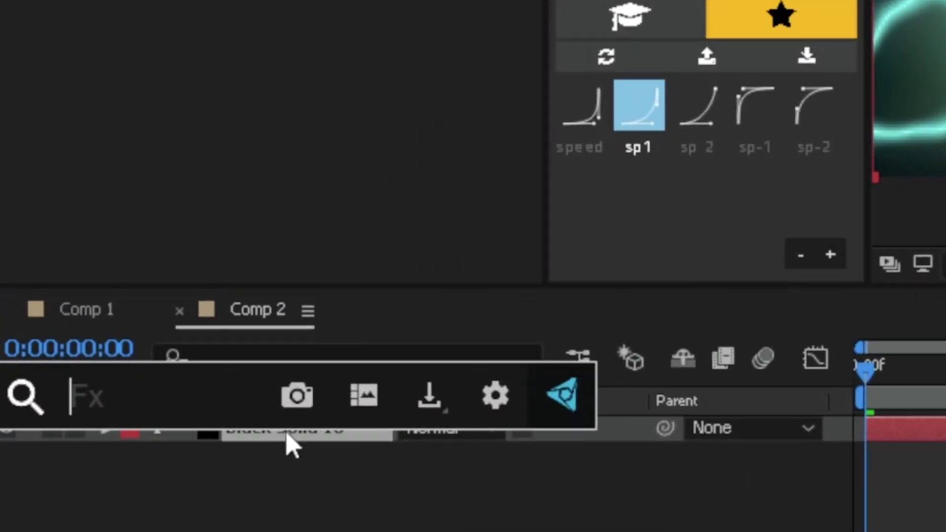
pyautogui.write('s')
pyautogui.write('_dr')
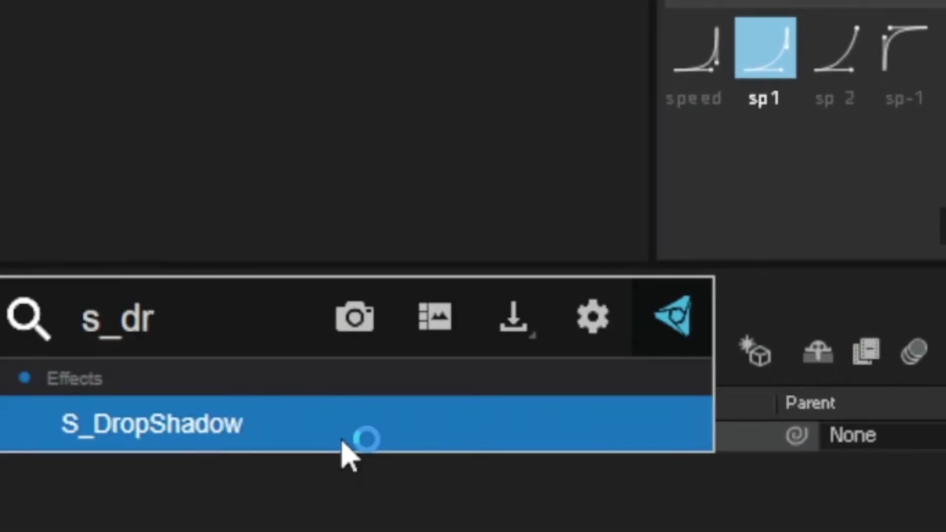
pyautogui.press('Return')
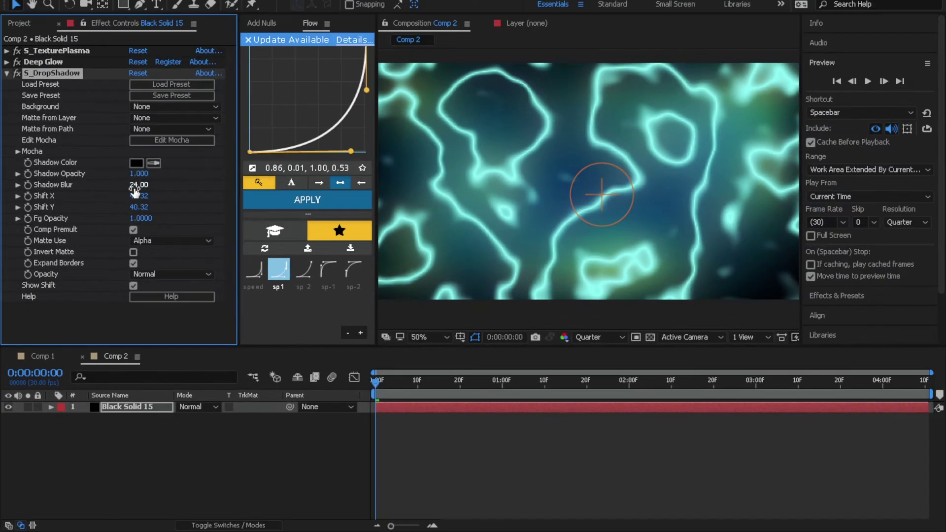
pyautogui.click(218, 56)
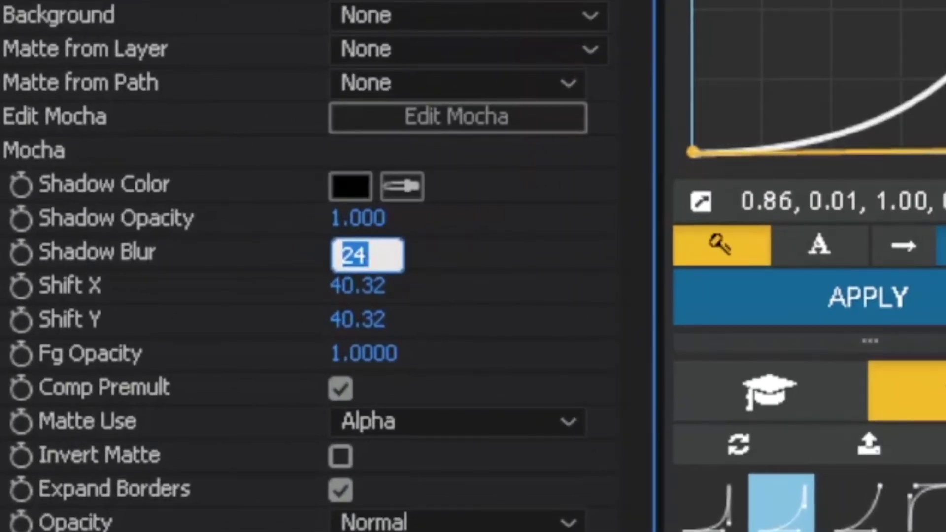
pyautogui.write('0')
pyautogui.press('Return')
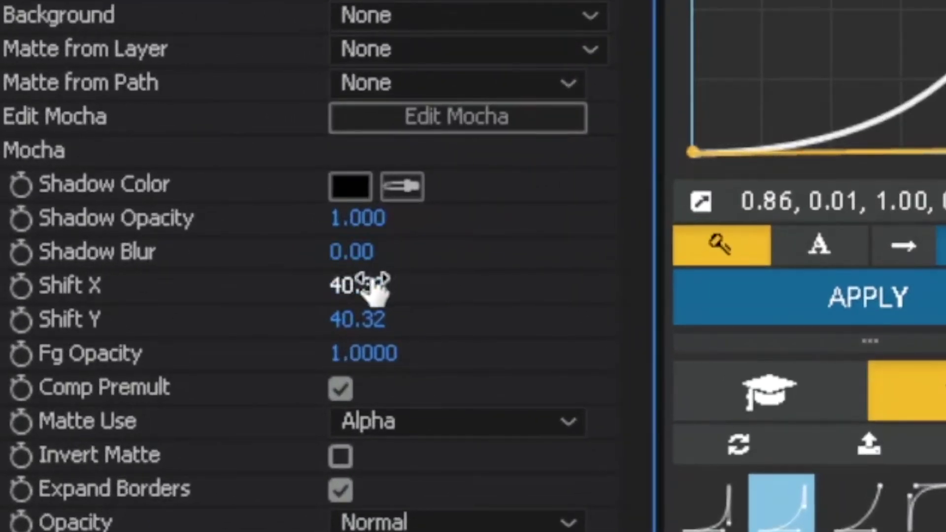
pyautogui.click(364, 225)
pyautogui.click(362, 255)
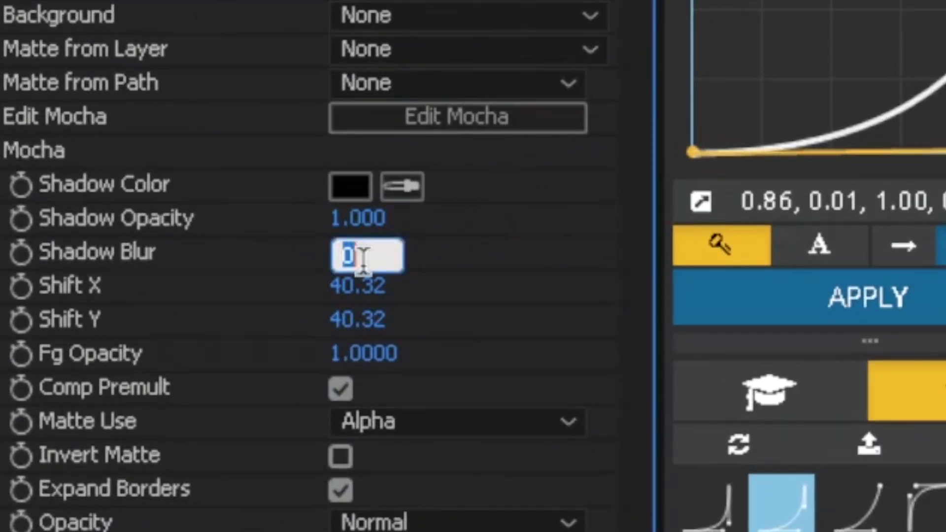
pyautogui.write('24')
pyautogui.press('Return')
# Set the drop shadow's Shift X and Shift Y to 0, then scrub early frames
pyautogui.click(359, 286)
pyautogui.write('0')
pyautogui.press('Return')
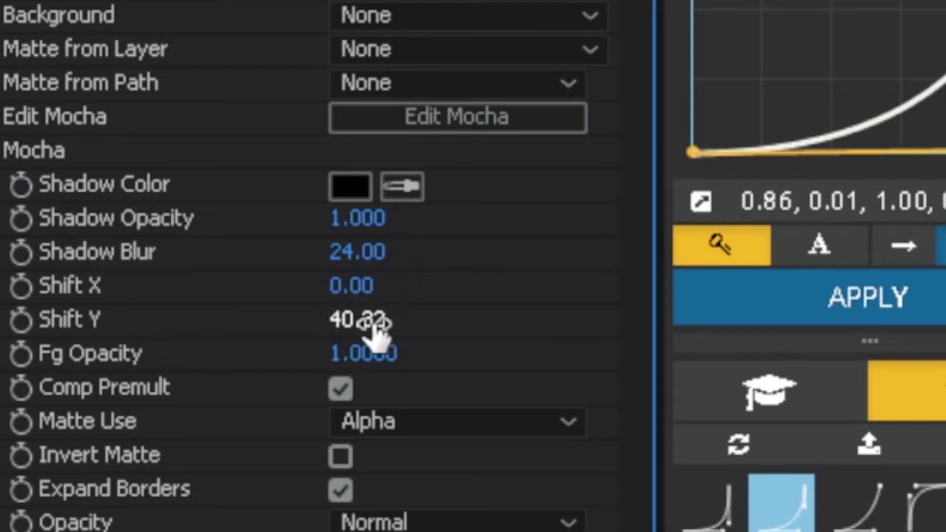
pyautogui.click(367, 325)
pyautogui.write('0')
pyautogui.press('Return')
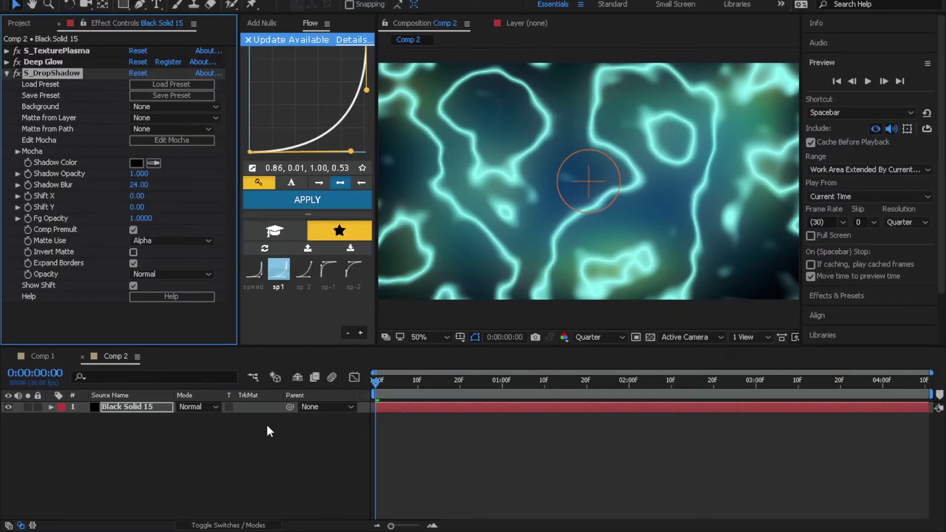
pyautogui.moveTo(377, 380)
pyautogui.mouseDown()
pyautogui.moveTo(438, 380)
pyautogui.moveTo(351, 391)
pyautogui.moveTo(446, 402)
pyautogui.mouseUp()
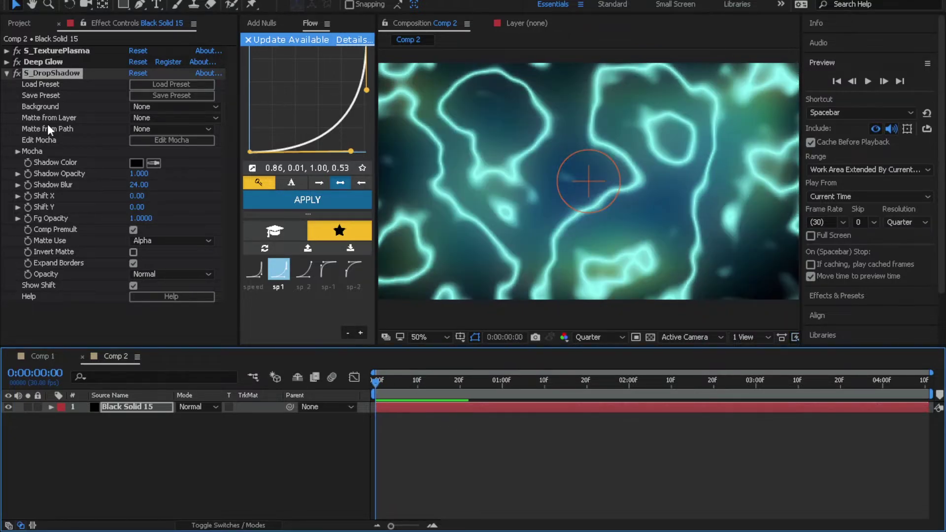
# Add a new solid, Black Solid 16, with the S_TextureTiles effect
pyautogui.click(7, 77)
pyautogui.rightClick(170, 449)
pyautogui.click(176, 455)
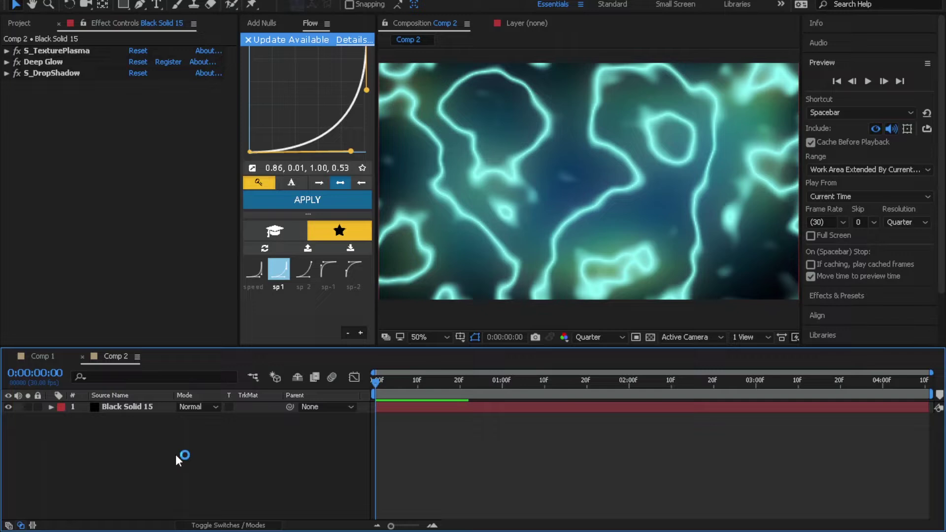
pyautogui.rightClick(165, 462)
pyautogui.click(359, 370)
pyautogui.click(509, 372)
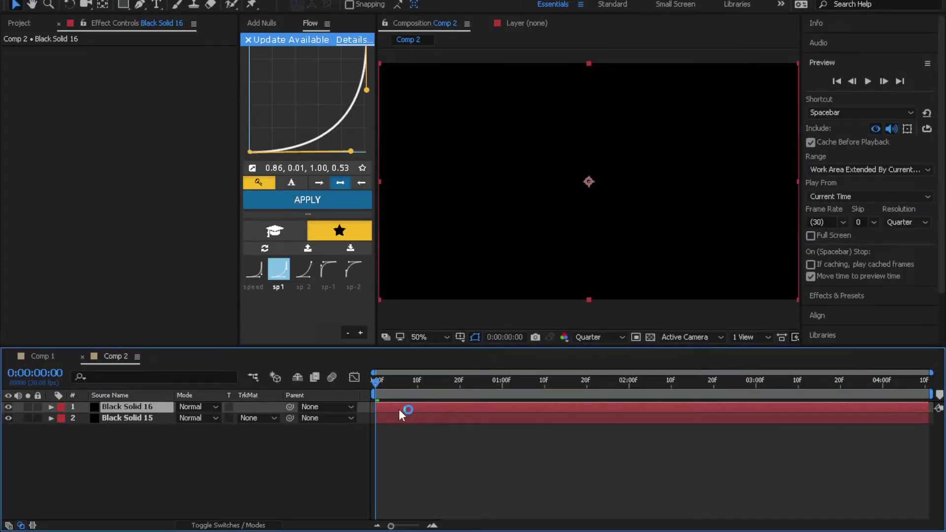
pyautogui.hotkey('ctrl', 'space')
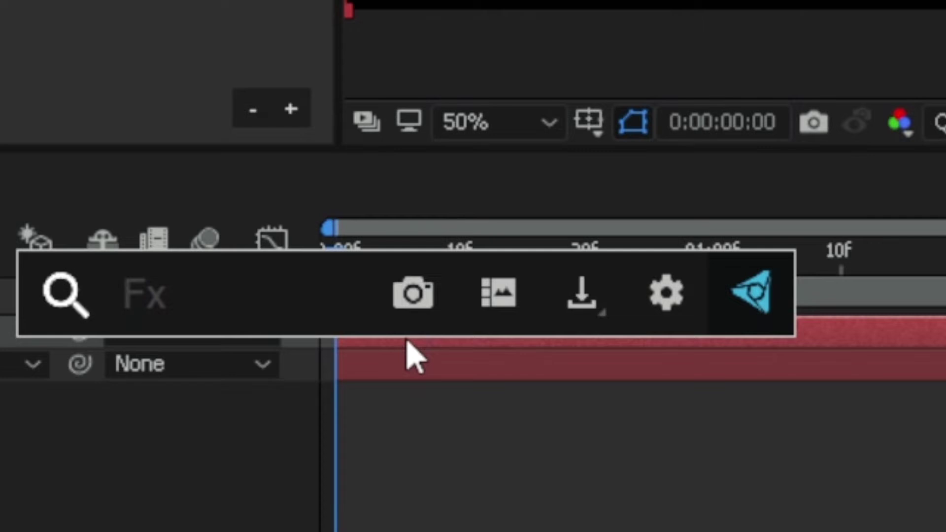
pyautogui.write('s_')
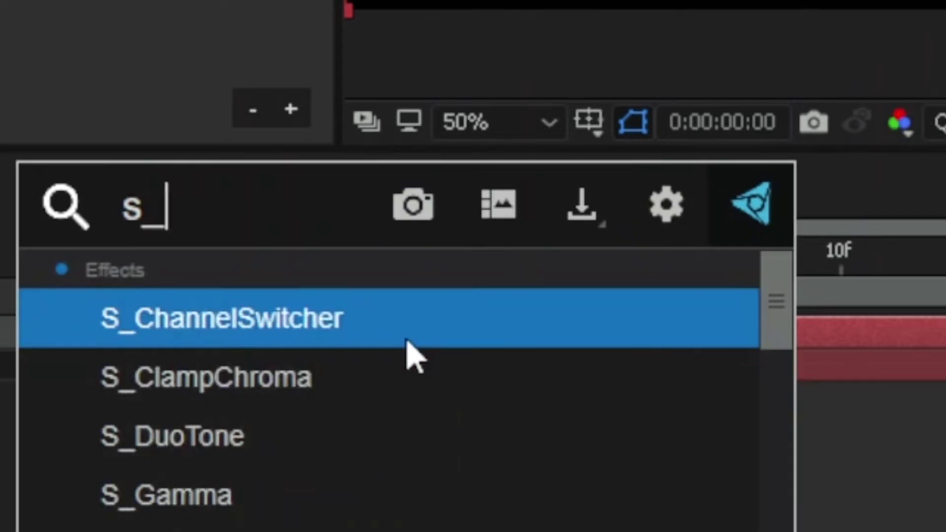
pyautogui.write('texture')
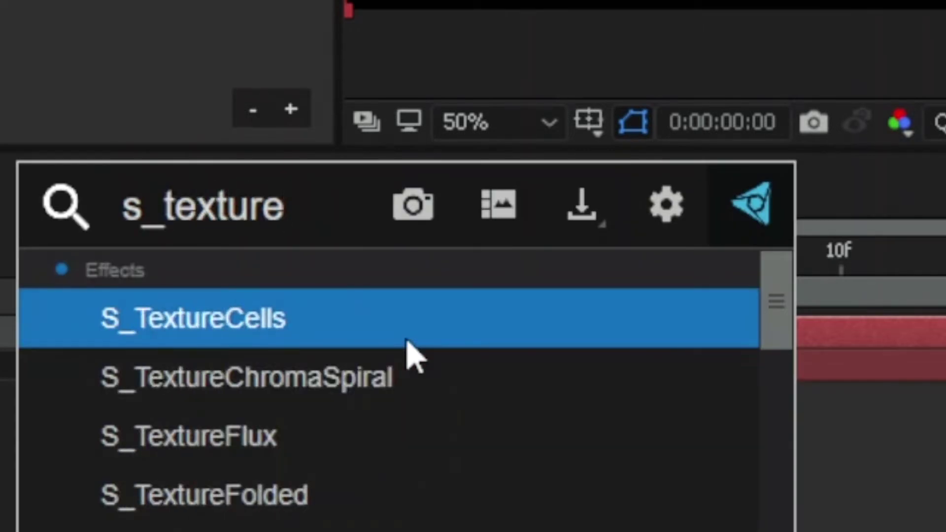
pyautogui.write('til')
pyautogui.click(408, 342)
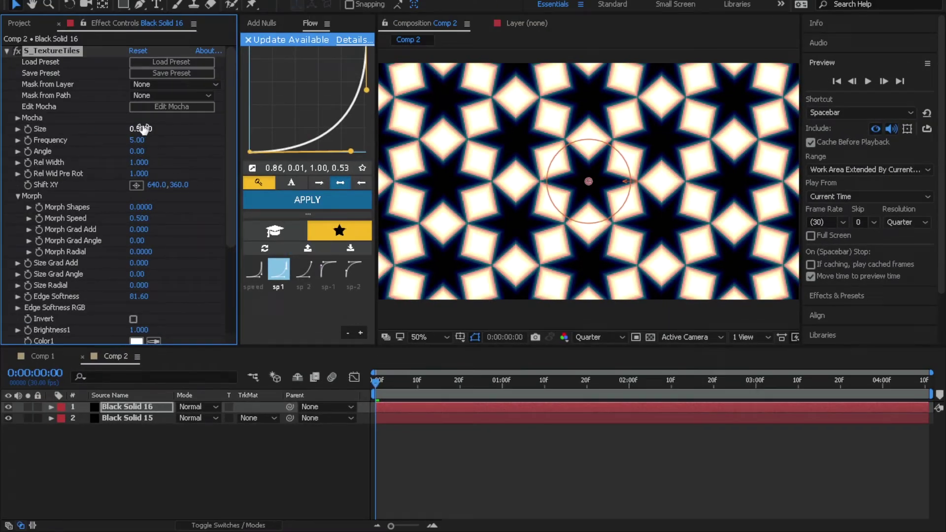
# Set tile Size 0.5, Frequency 5.60, Size Radial 0.300, and keyframe Morph Shapes
pyautogui.moveTo(152, 129); pyautogui.dragTo(149, 130)
pyautogui.moveTo(139, 140)
pyautogui.mouseDown()
pyautogui.moveTo(150, 158)
pyautogui.moveTo(132, 142)
pyautogui.mouseUp()
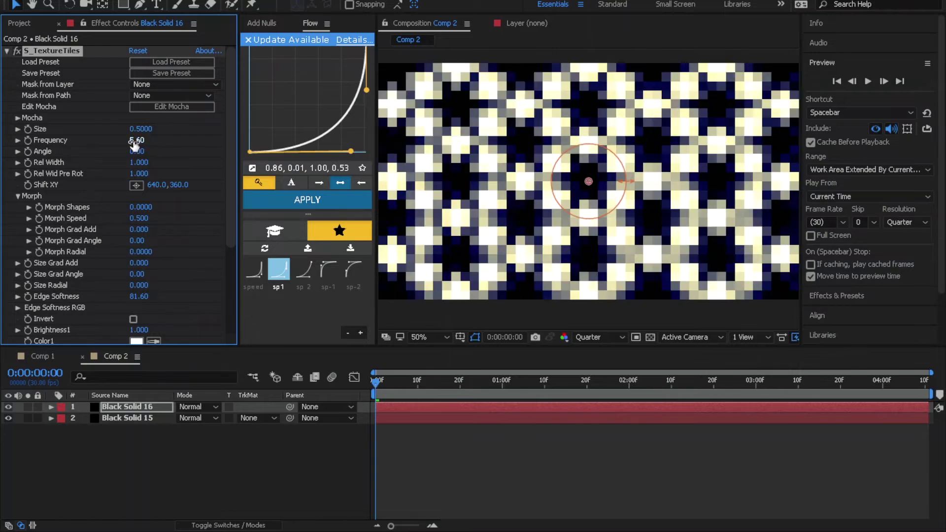
pyautogui.scroll(-3, 226, 202)
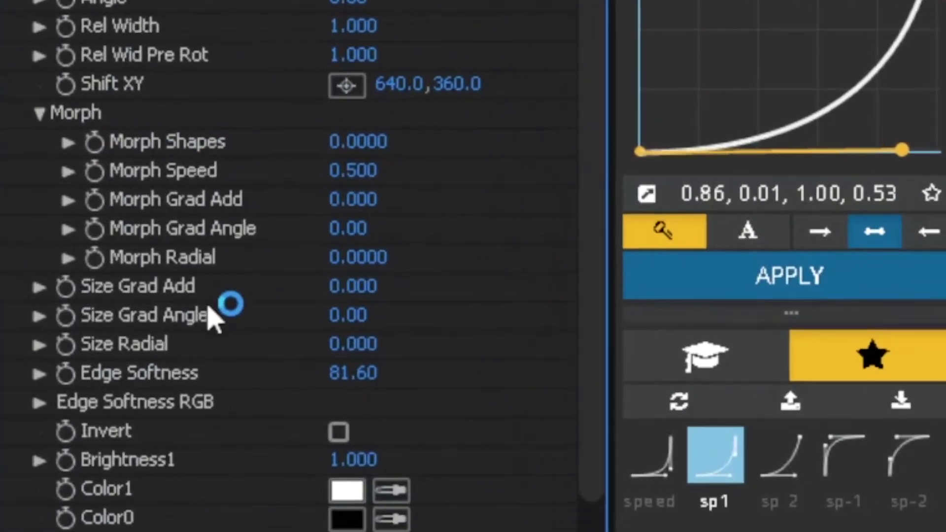
pyautogui.click(353, 345)
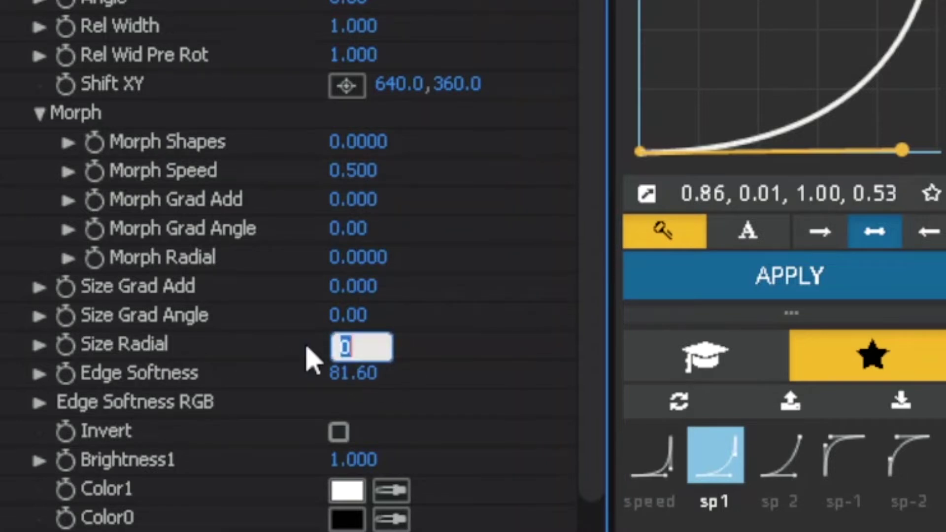
pyautogui.write('1')
pyautogui.click(355, 359)
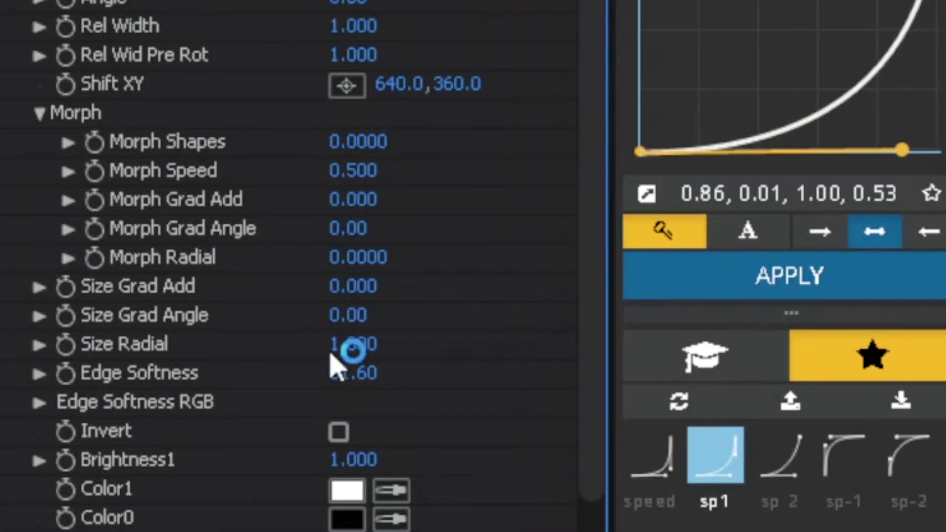
pyautogui.click(354, 346)
pyautogui.write('0.3')
pyautogui.press('Return')
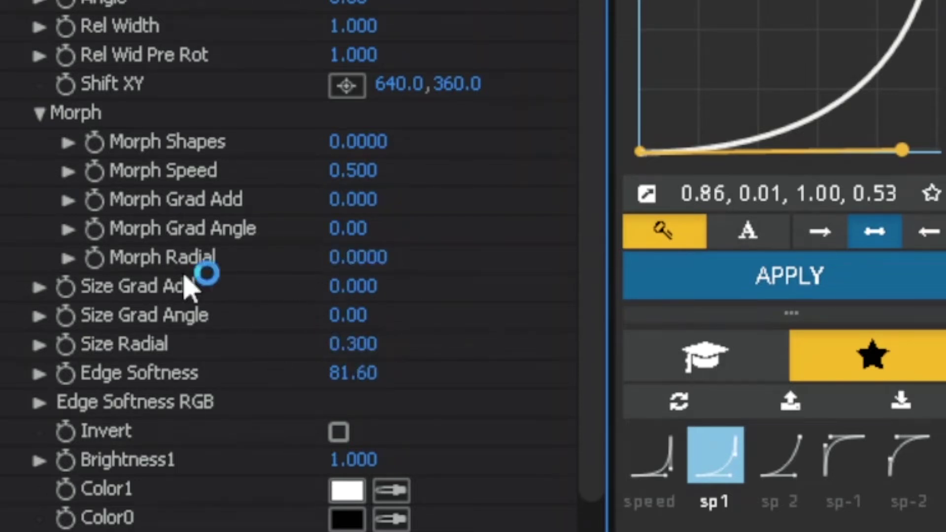
pyautogui.click(247, 146)
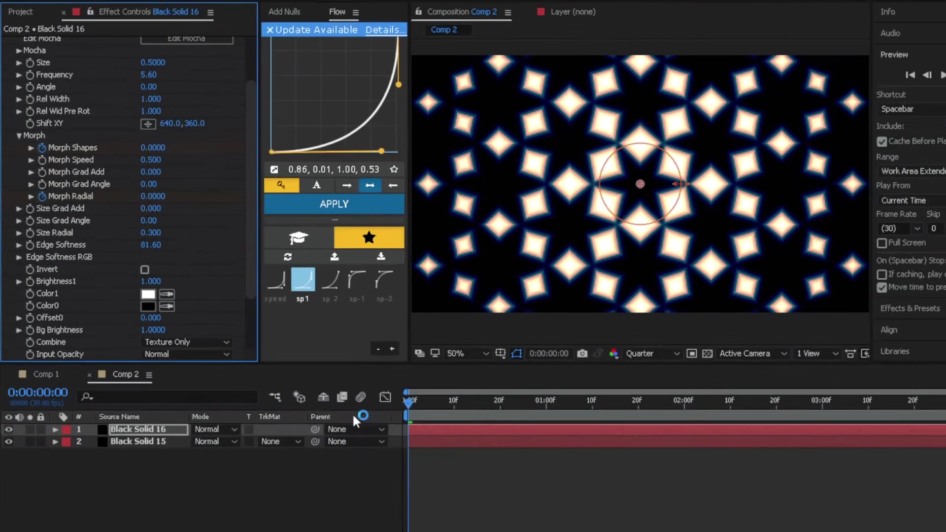
# At the composition end, key Morph Shapes to 4 and Morph Radial to 0.5
pyautogui.click(381, 400)
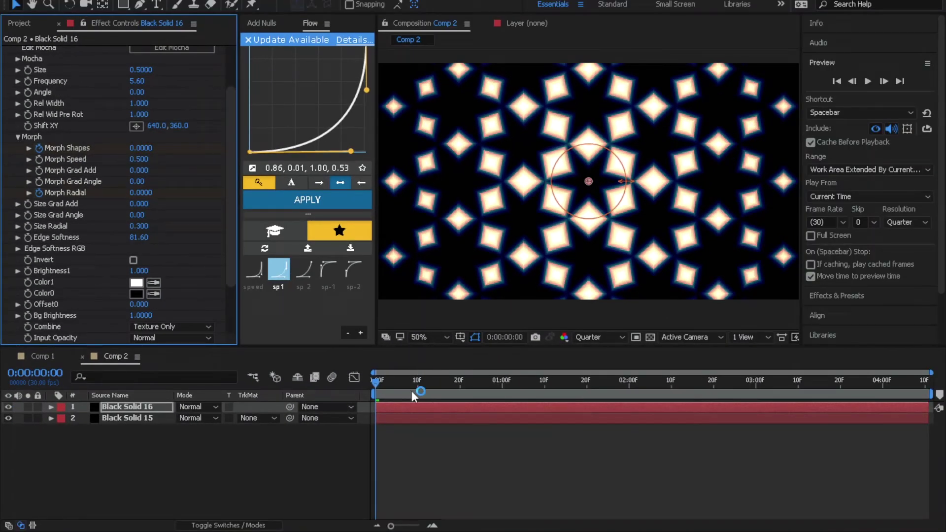
pyautogui.press('u')
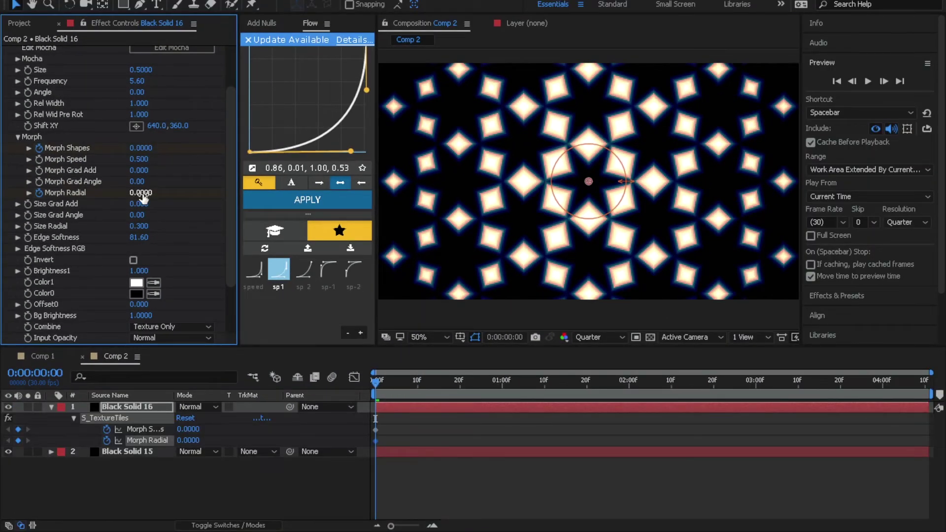
pyautogui.press('End')
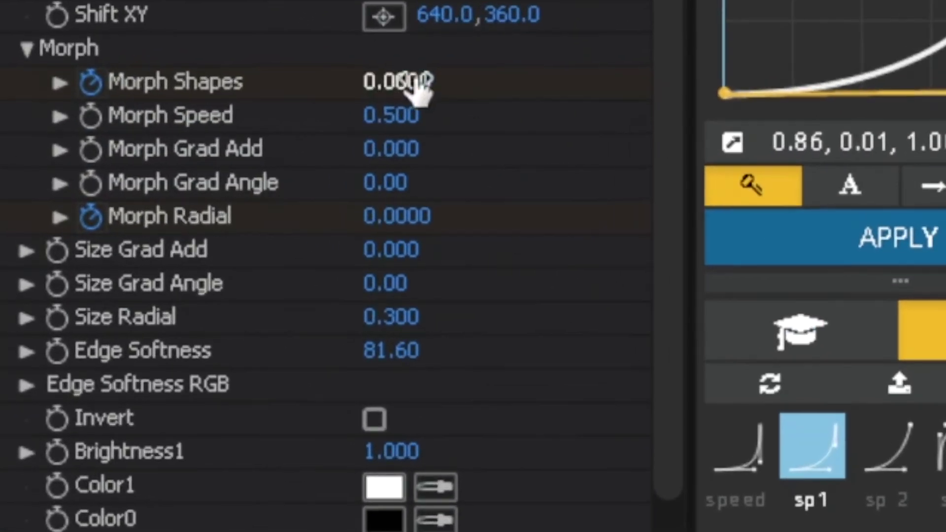
pyautogui.click(414, 83)
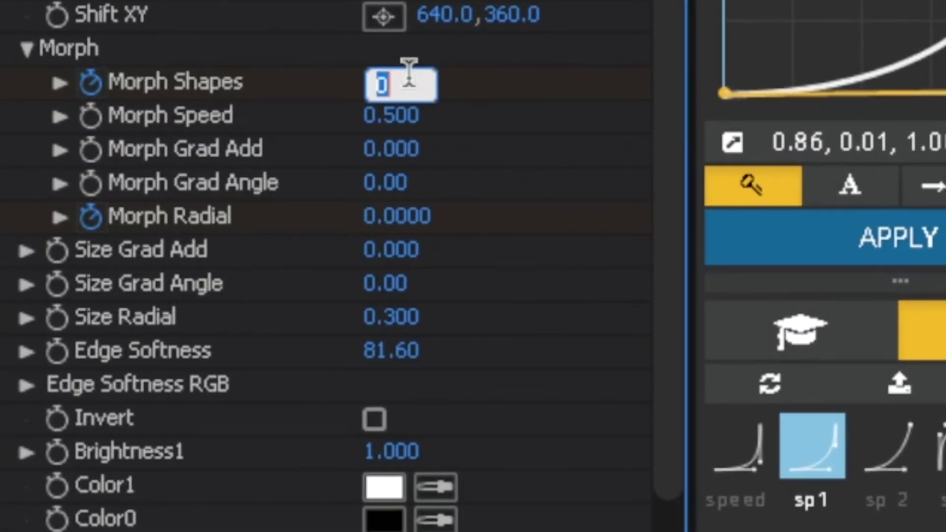
pyautogui.write('4')
pyautogui.press('Return')
pyautogui.click(415, 219)
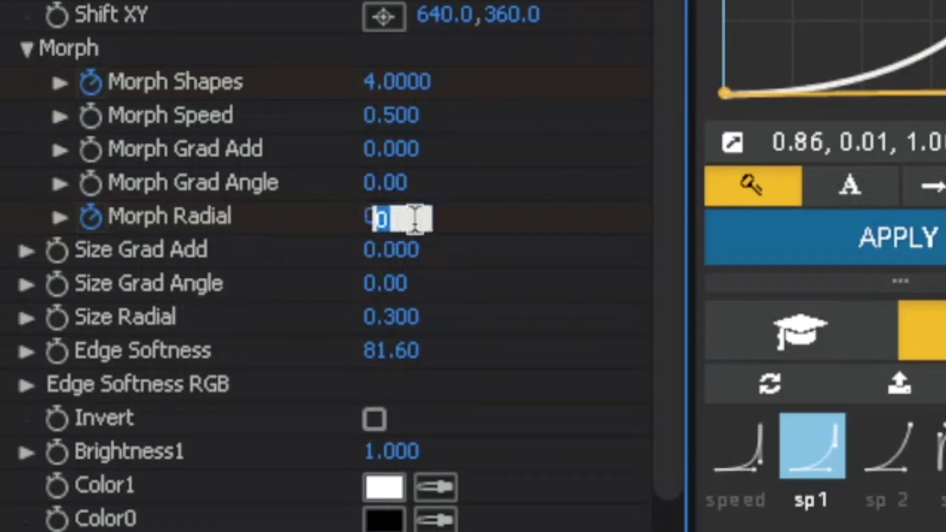
pyautogui.write('.5')
pyautogui.write('000')
pyautogui.press('Return')
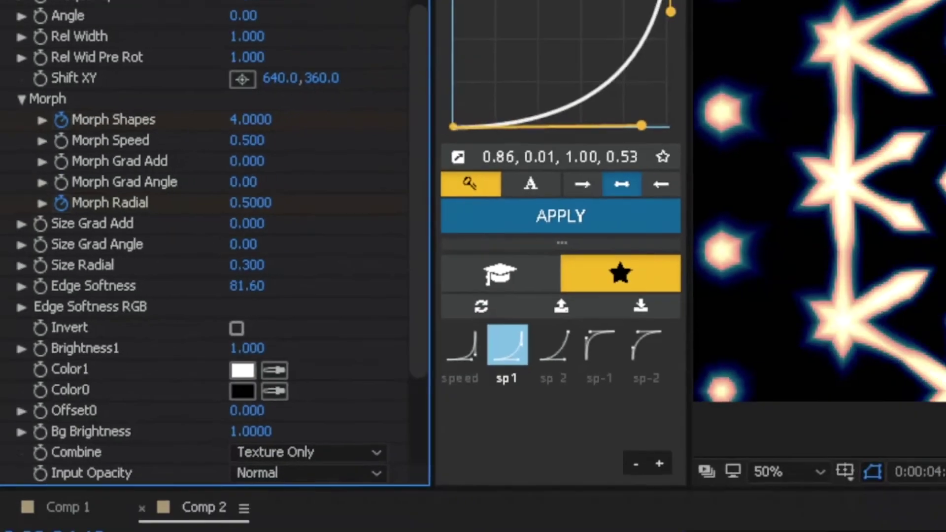
# Return to frame 0 and set Color1 to a bright, saturated cyan
pyautogui.click(383, 391)
pyautogui.moveTo(384, 391); pyautogui.dragTo(347, 378)
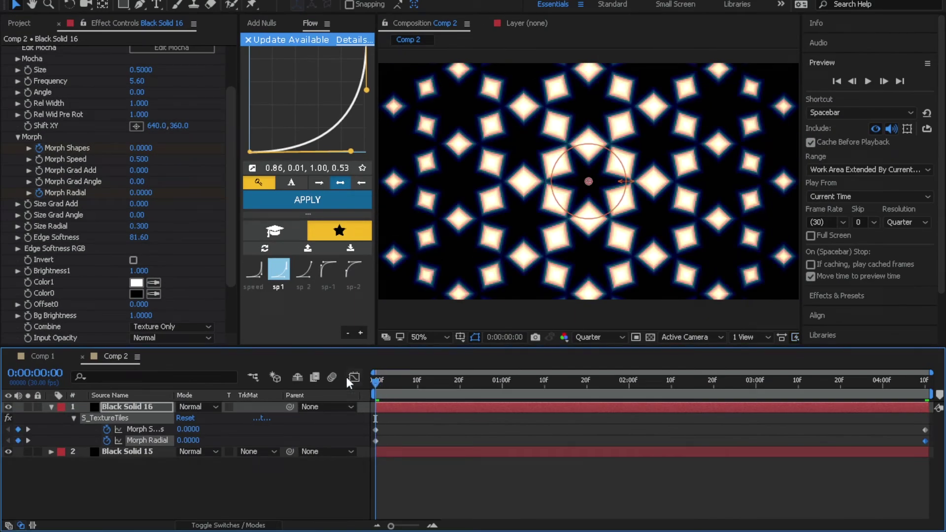
pyautogui.click(136, 285)
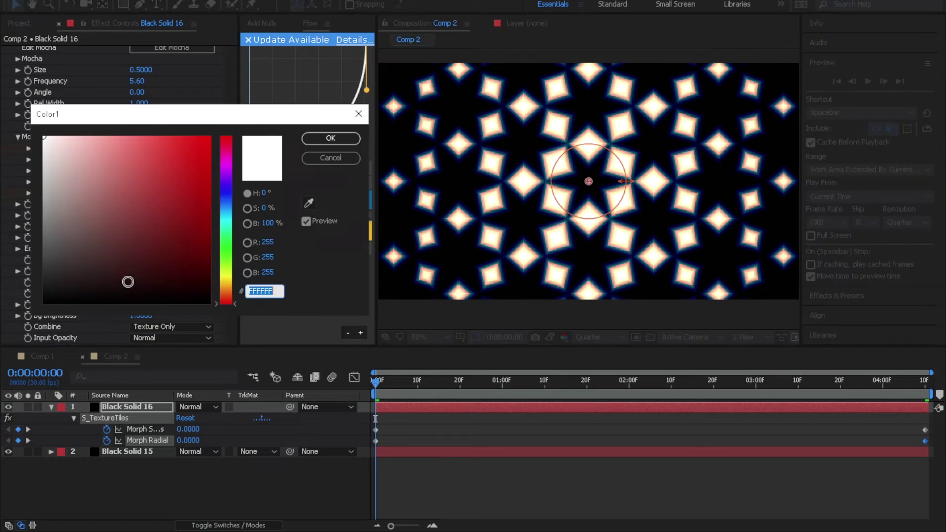
pyautogui.click(225, 217)
pyautogui.moveTo(148, 143); pyautogui.dragTo(132, 139)
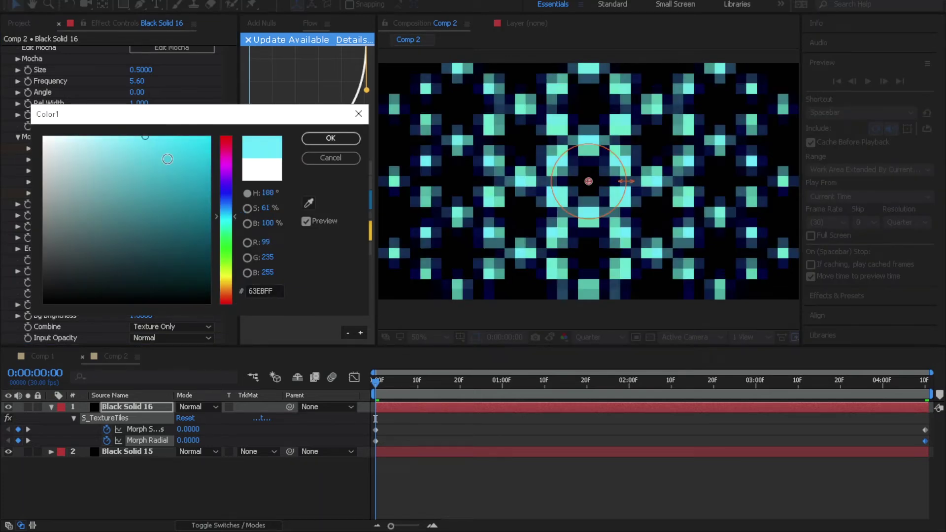
pyautogui.click(330, 138)
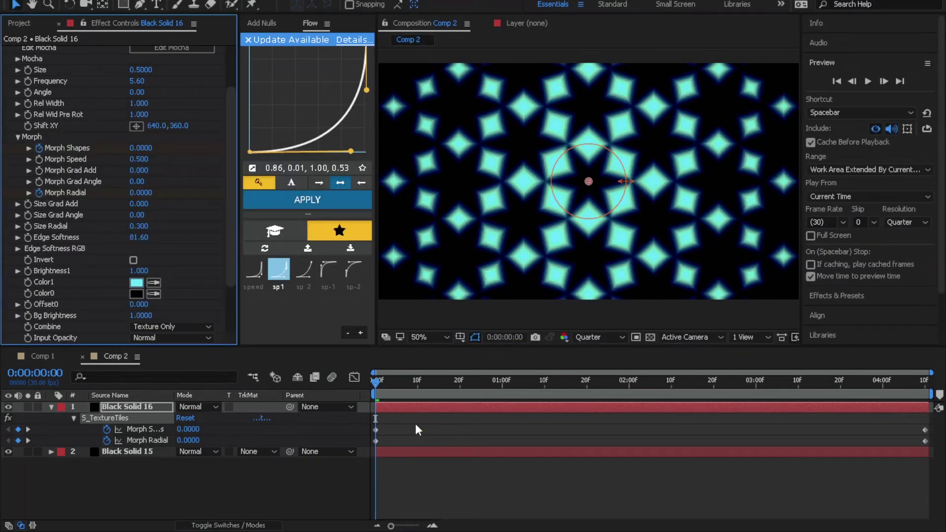
# Copy Deep Glow and S_DropShadow from Black Solid 15 onto Black Solid 16
pyautogui.click(395, 452)
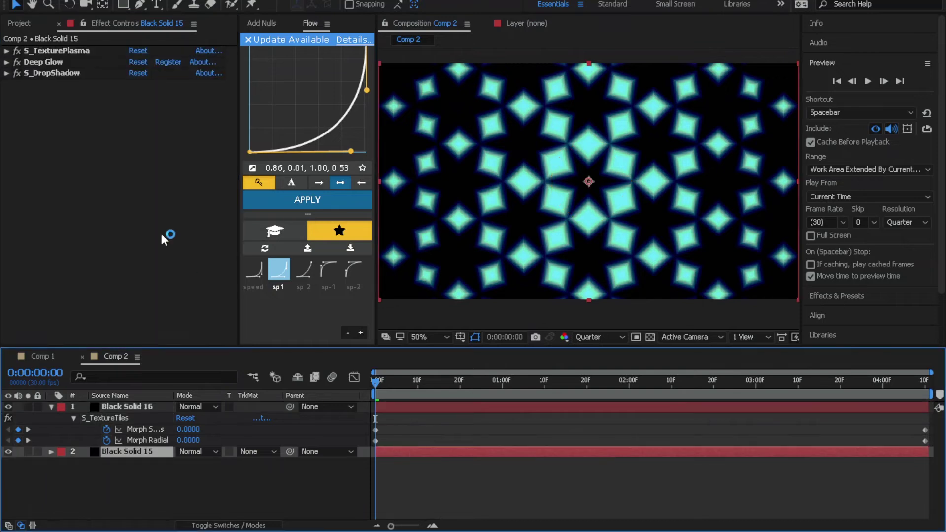
pyautogui.keyDown('shift'); pyautogui.click(25, 74); pyautogui.keyUp('shift')
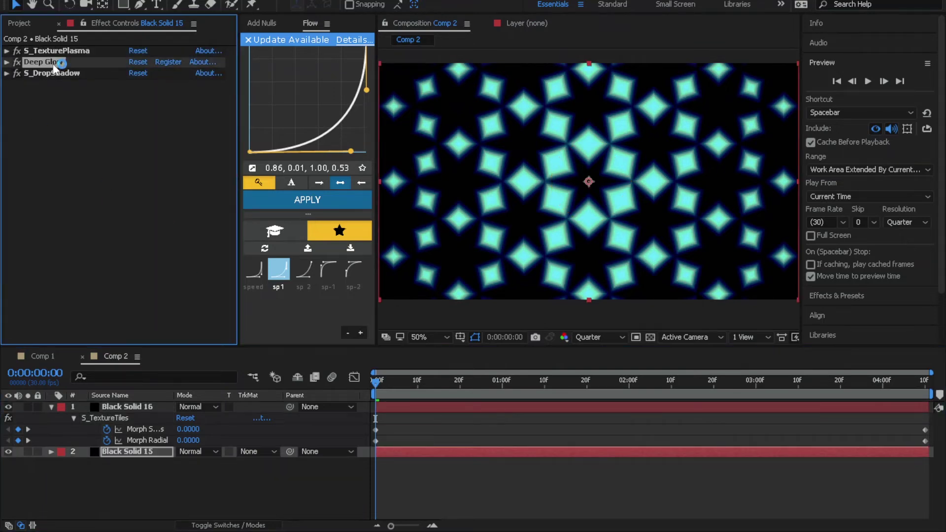
pyautogui.click(411, 405)
pyautogui.click(13, 56)
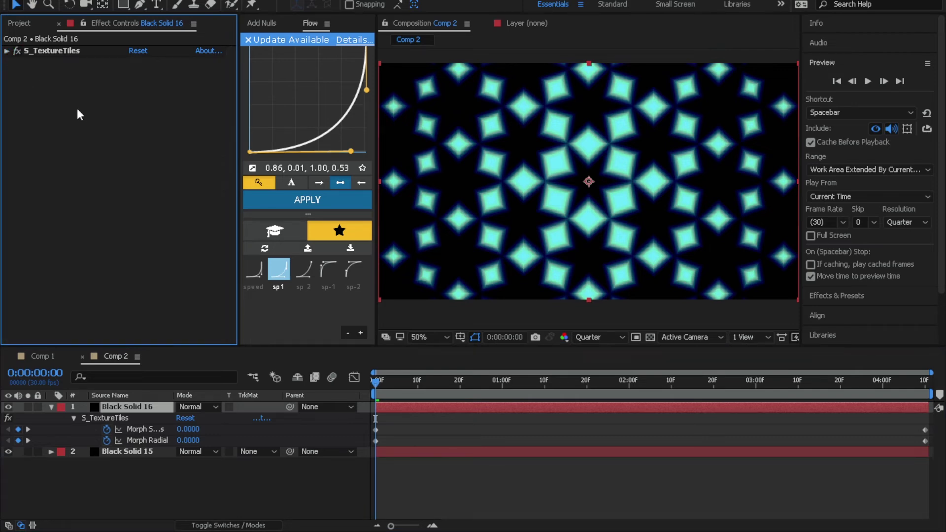
pyautogui.hotkey('ctrl', 'v')
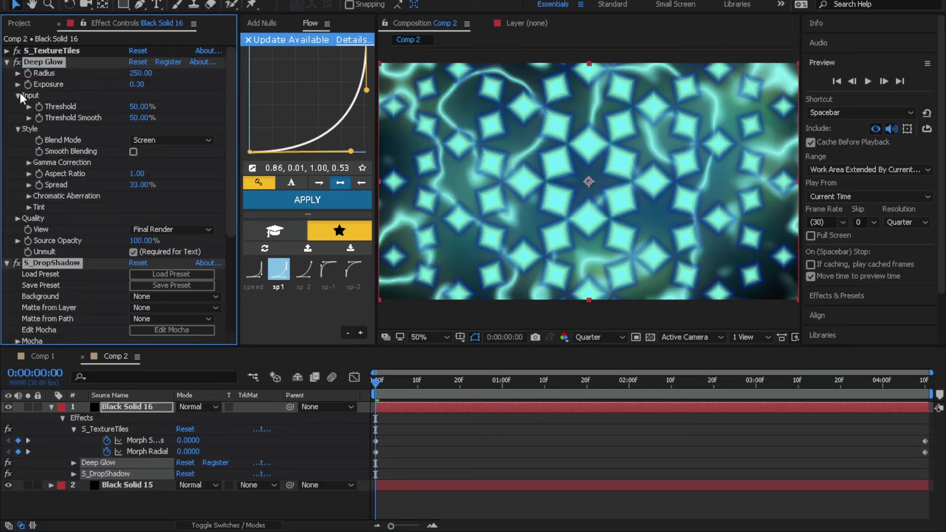
pyautogui.keyDown('ctrl'); pyautogui.click(6, 62); pyautogui.keyUp('ctrl')
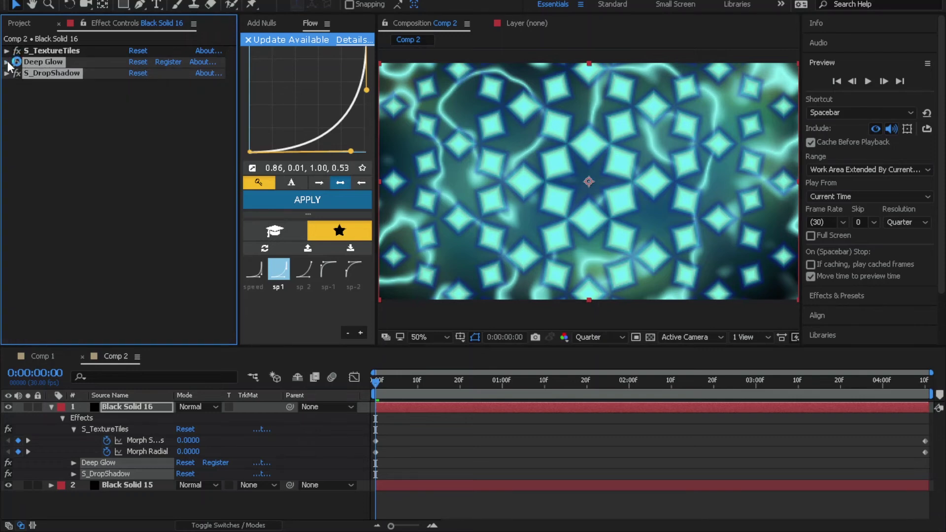
pyautogui.click(423, 427)
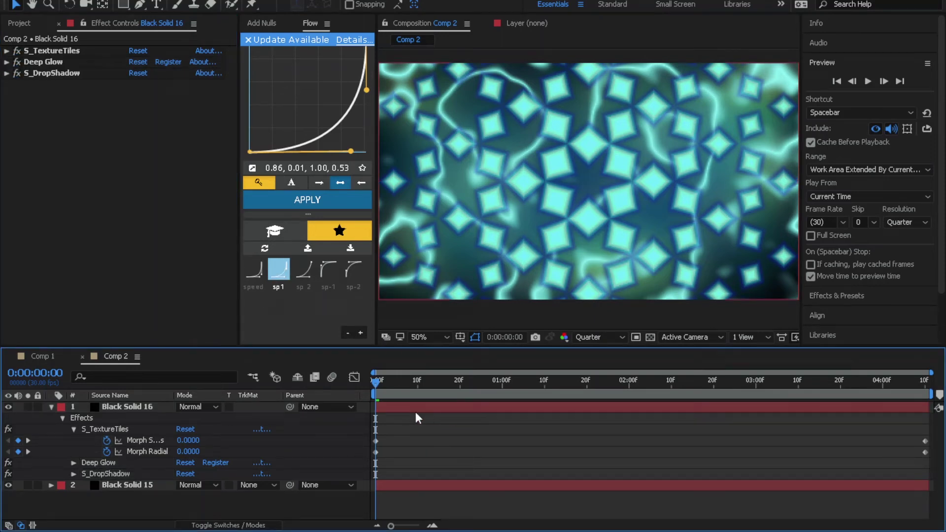
# Play and stop a preview, then bring up Black Solid 16's blend mode choices
pyautogui.press('space')
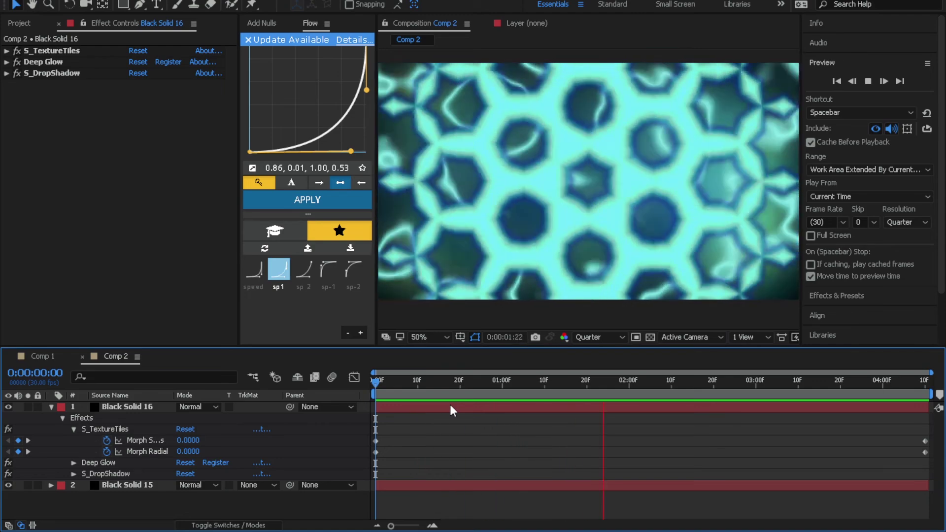
pyautogui.press('space')
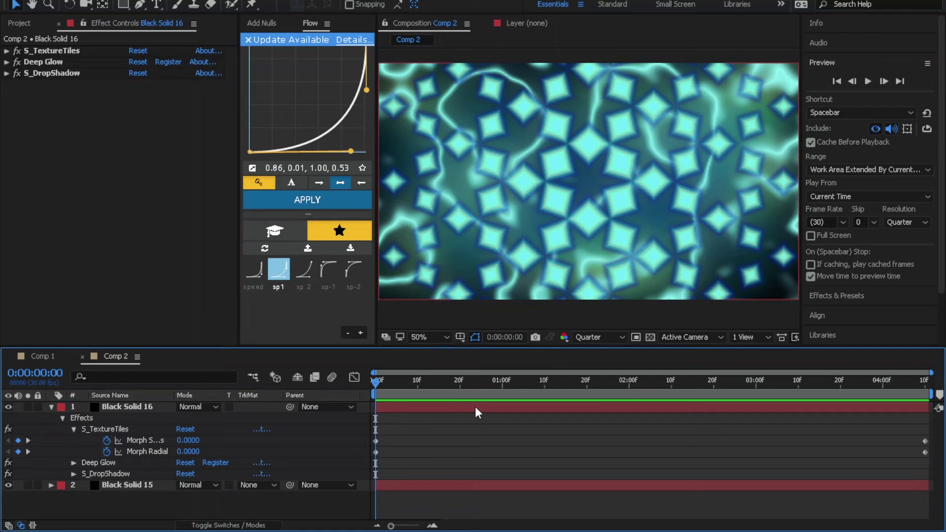
pyautogui.click(203, 406)
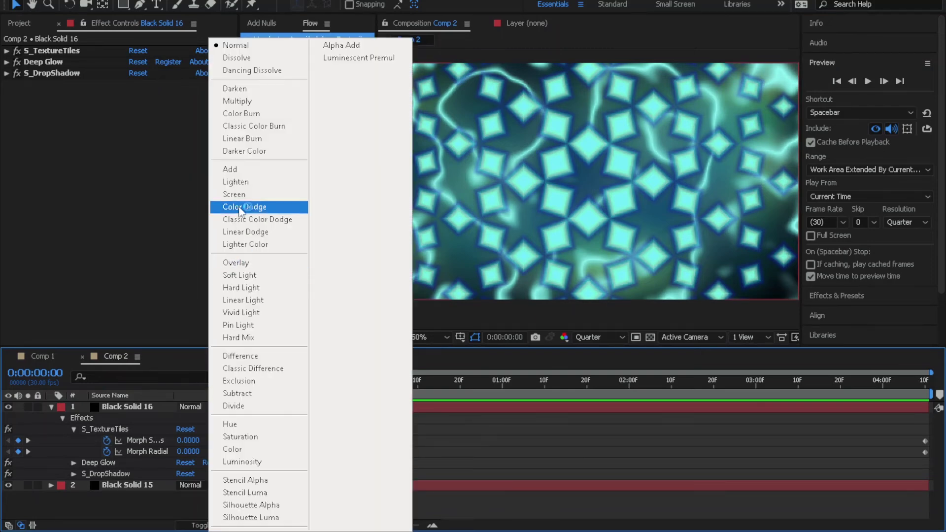
# Set Black Solid 16's blend mode to Hard Light and preview the result
pyautogui.click(251, 289)
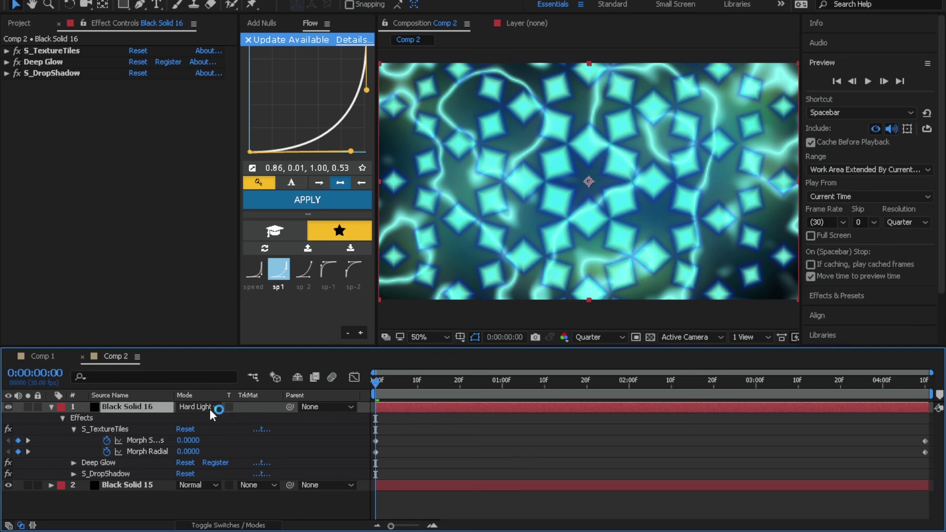
pyautogui.press('space')
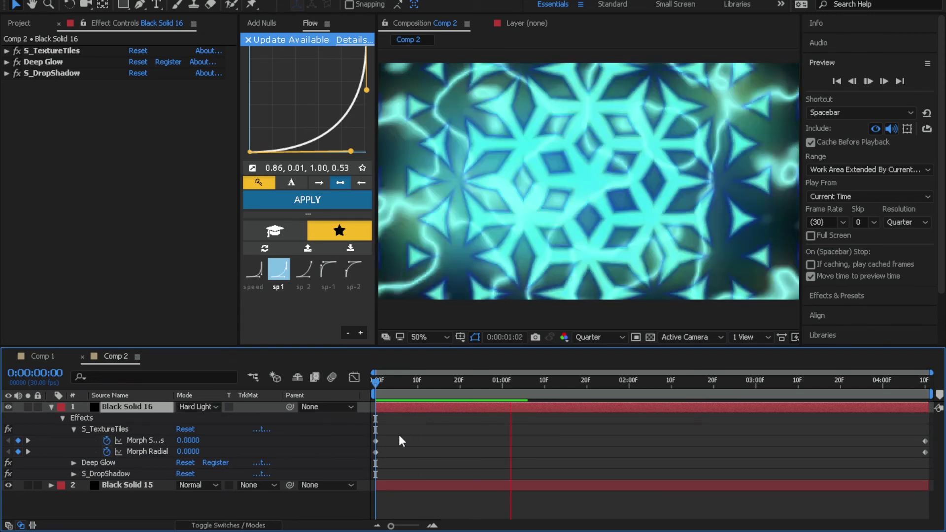